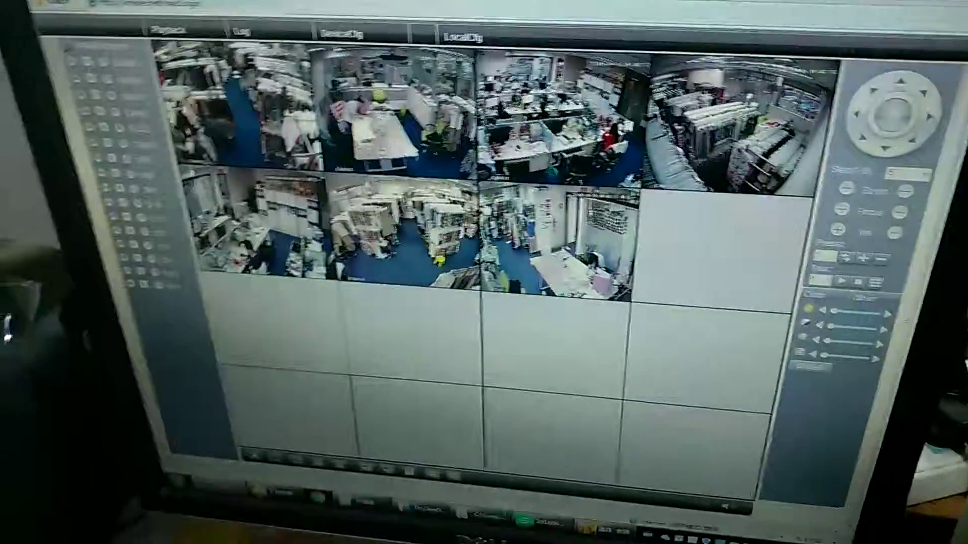
# - Open the Device config dialog and move it aside from the camera grid
pyautogui.click(463, 73)
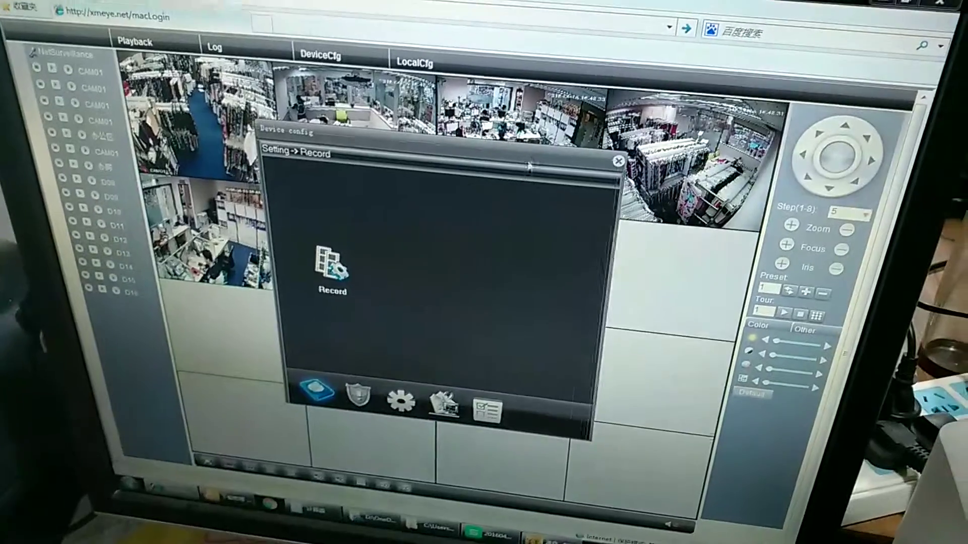
pyautogui.moveTo(454, 121); pyautogui.dragTo(356, 201)
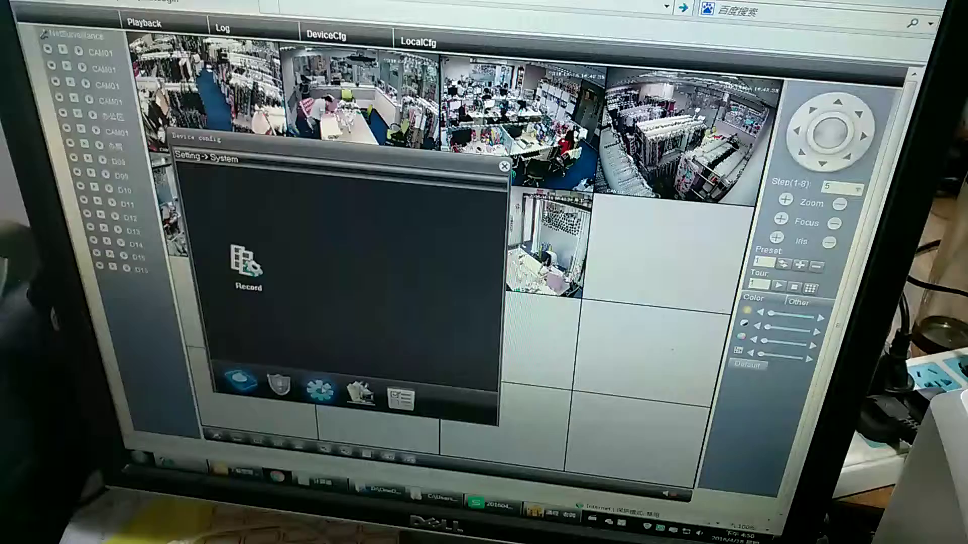
# - Go to the Advanced > Digital Channel settings page
pyautogui.click(295, 406)
pyautogui.click(357, 391)
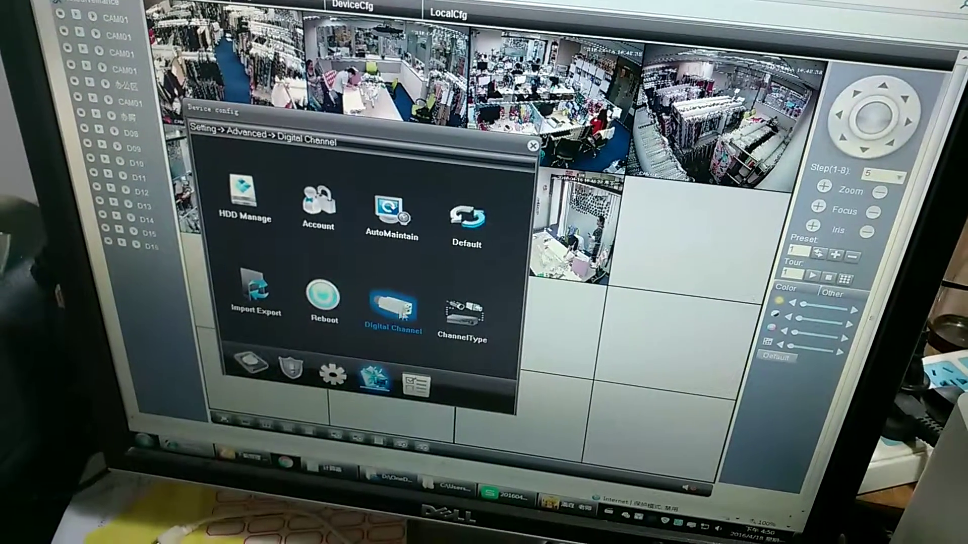
pyautogui.click(393, 310)
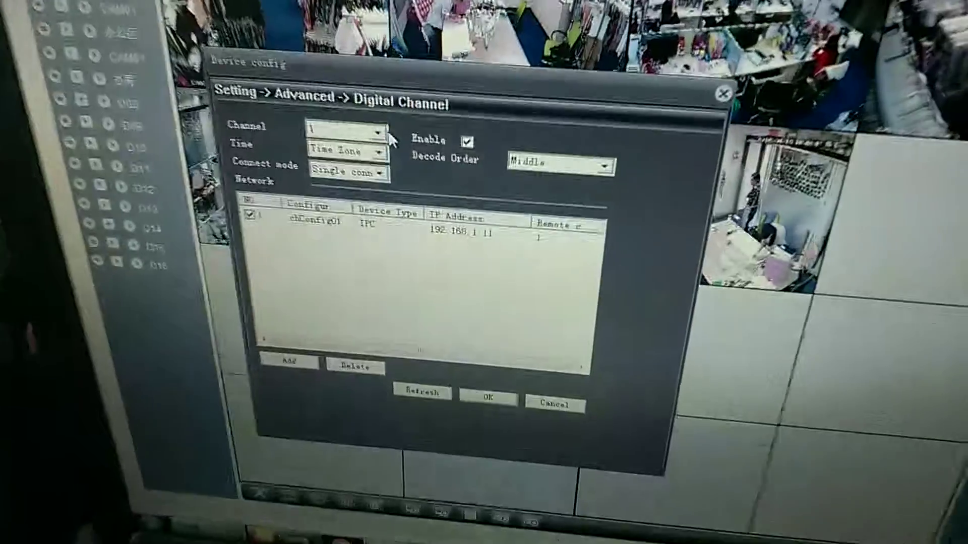
# - Select Channel 8, enable it, and keep Connect mode as Single connect
pyautogui.click(304, 166)
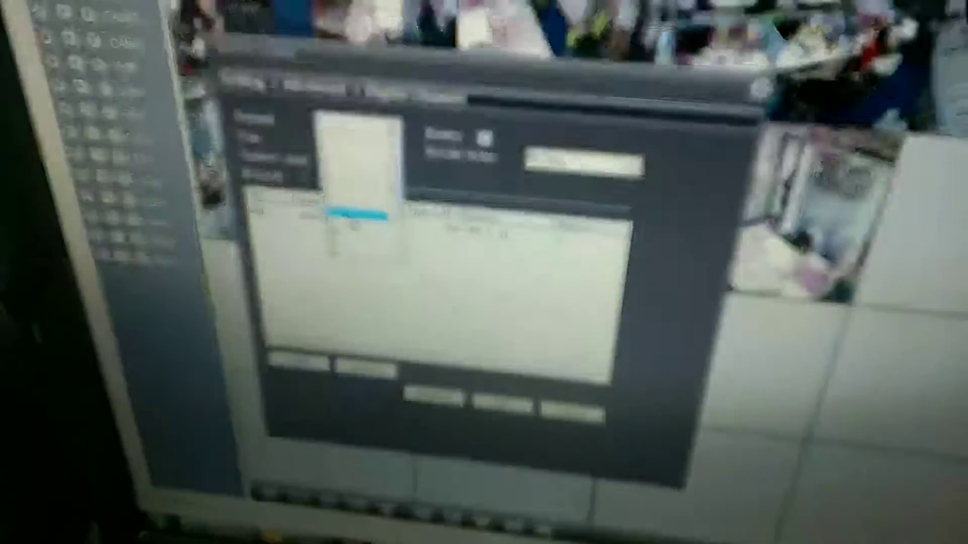
pyautogui.click(352, 148)
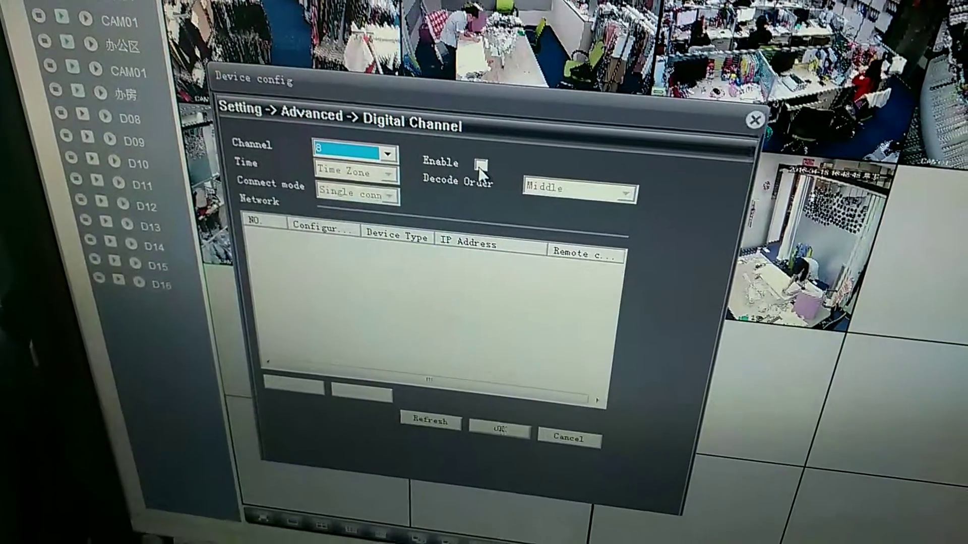
pyautogui.click(499, 158)
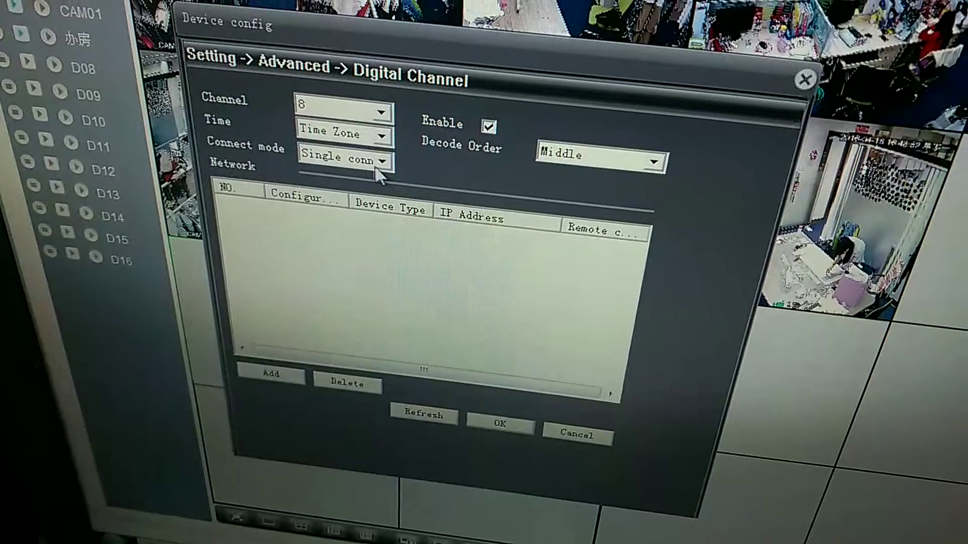
pyautogui.click(390, 159)
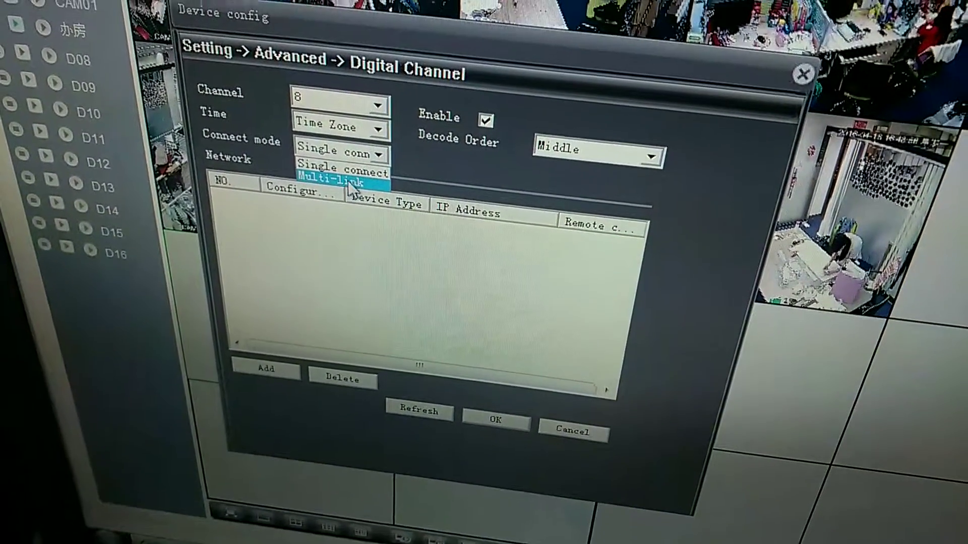
pyautogui.click(347, 161)
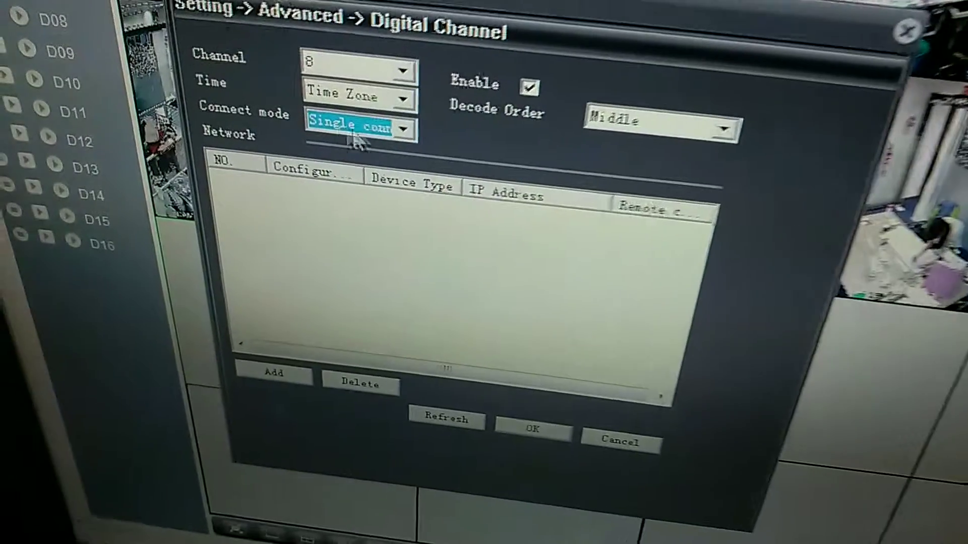
# - Add the 192.168.1.10 camera from the device search list, widening the IP Address column
pyautogui.click(299, 384)
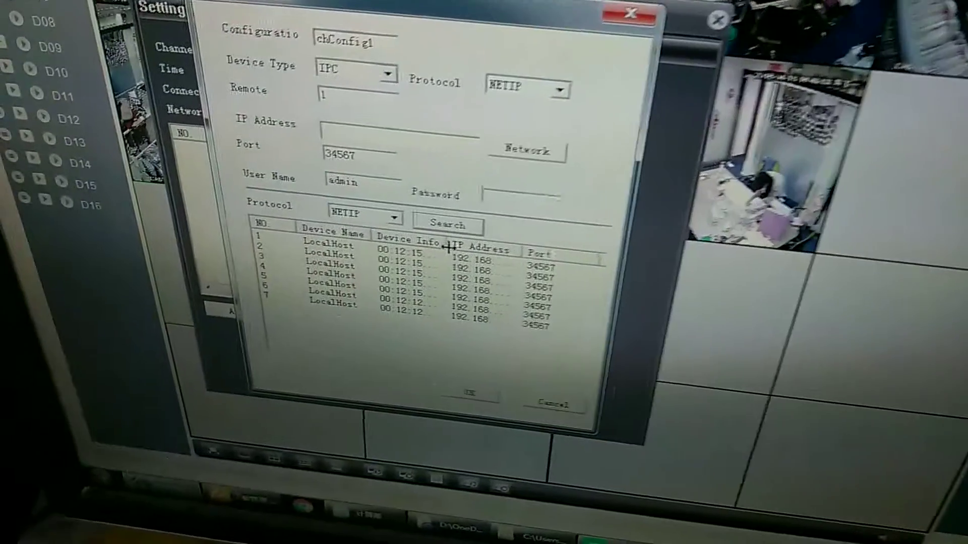
pyautogui.moveTo(449, 246); pyautogui.dragTo(394, 243)
pyautogui.moveTo(484, 247); pyautogui.dragTo(530, 250)
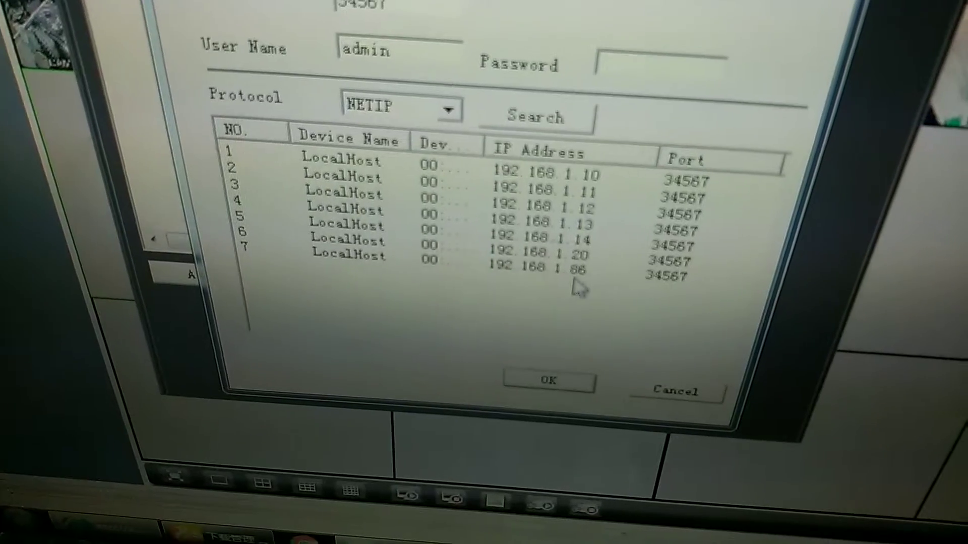
pyautogui.click(556, 164)
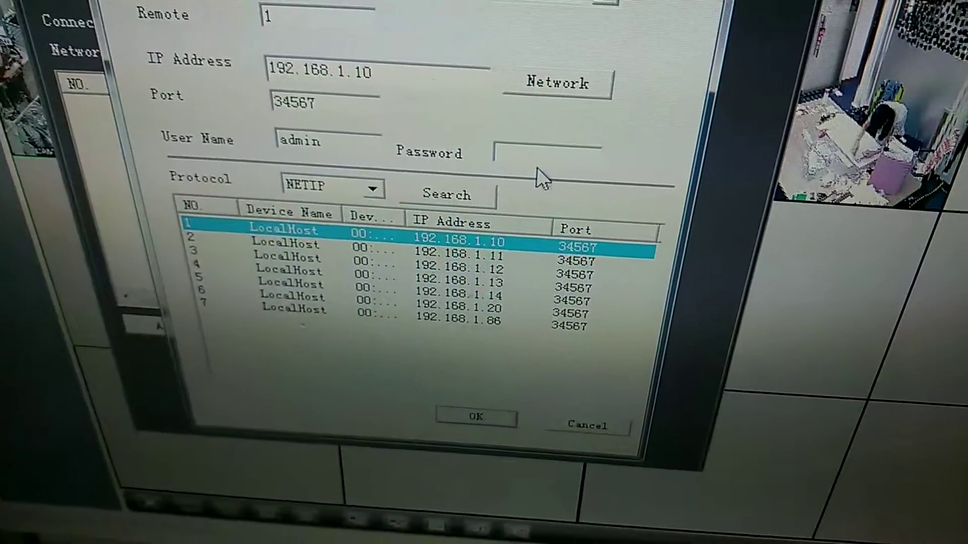
pyautogui.click(548, 150)
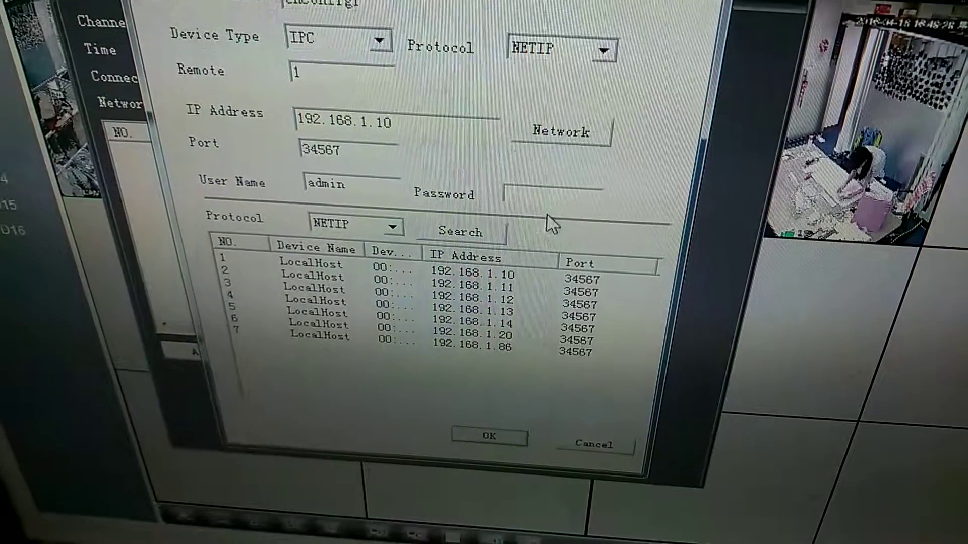
pyautogui.click(475, 436)
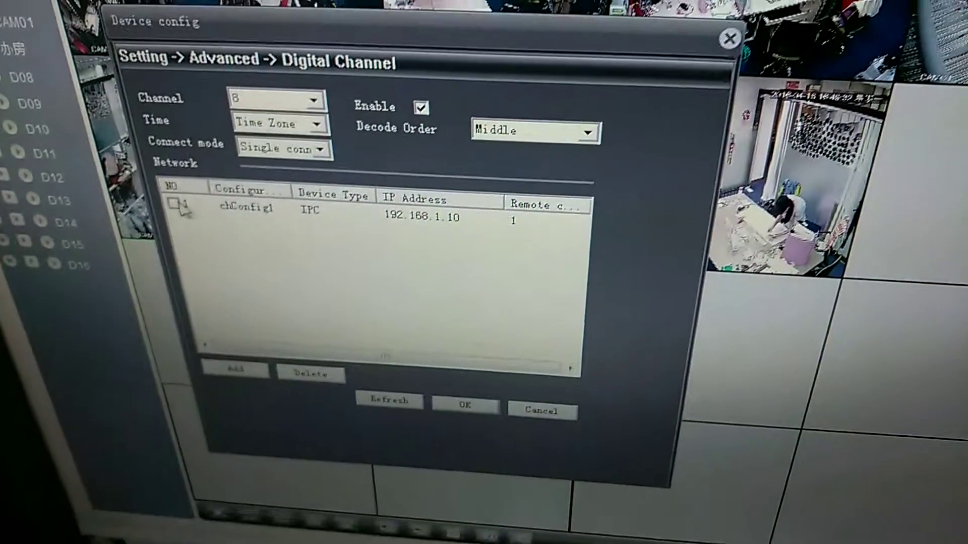
# - Tick the chConfig1 entry (192.168.1.10) and save the Digital Channel settings
pyautogui.click(144, 172)
pyautogui.click(222, 231)
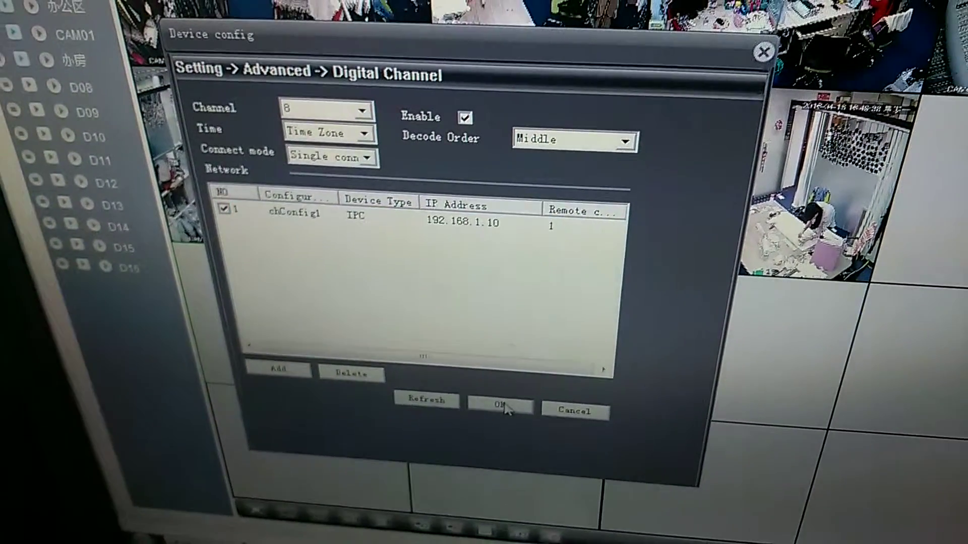
pyautogui.click(501, 406)
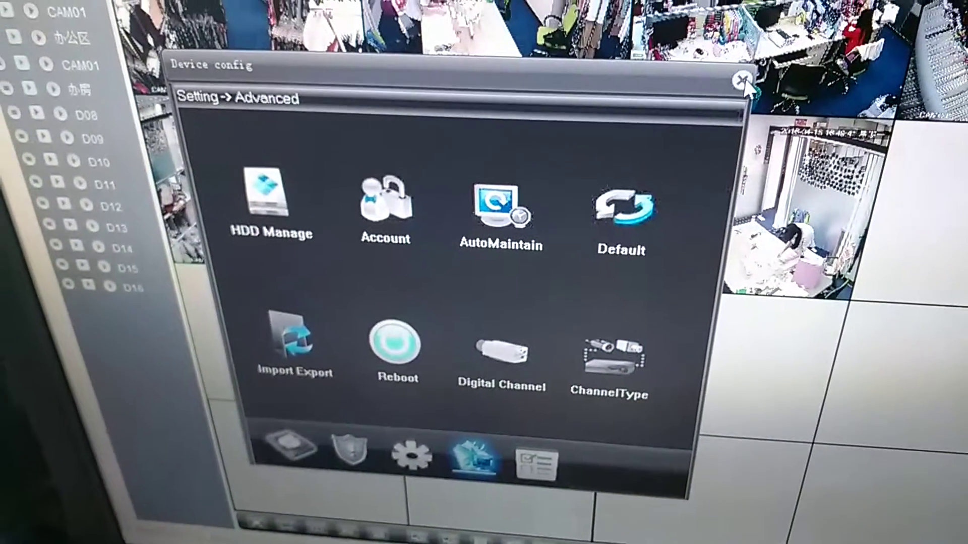
# - Close the Device config dialog and open D08's live view in the empty eighth cell
pyautogui.click(744, 56)
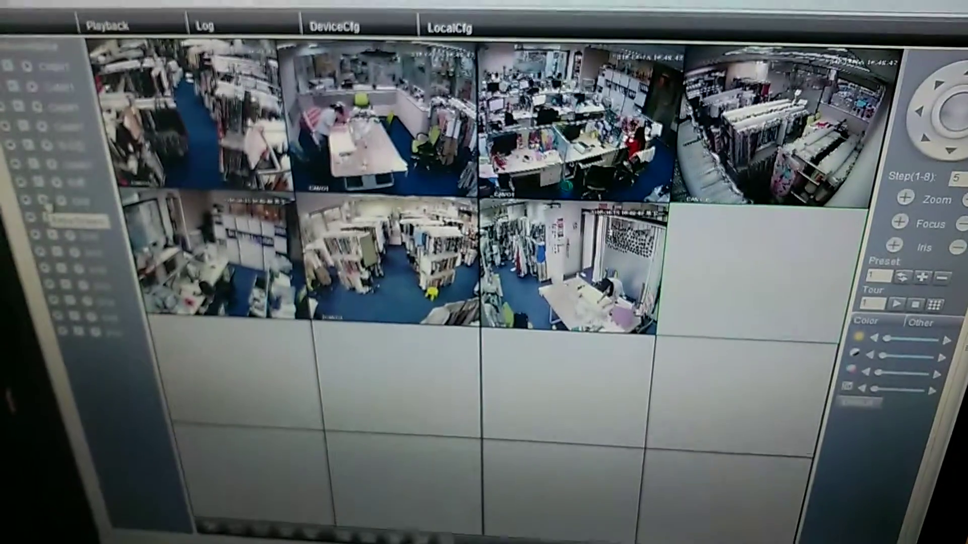
pyautogui.doubleClick(48, 203)
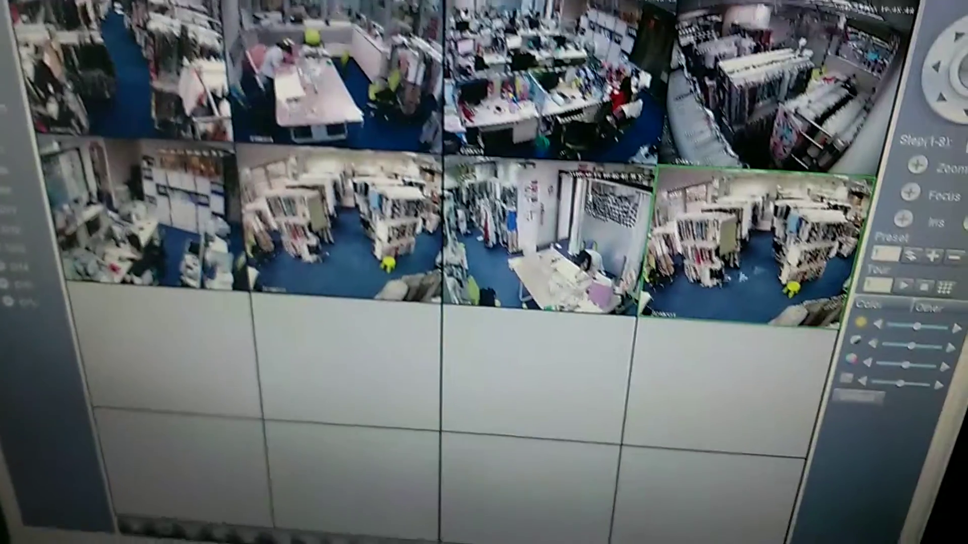